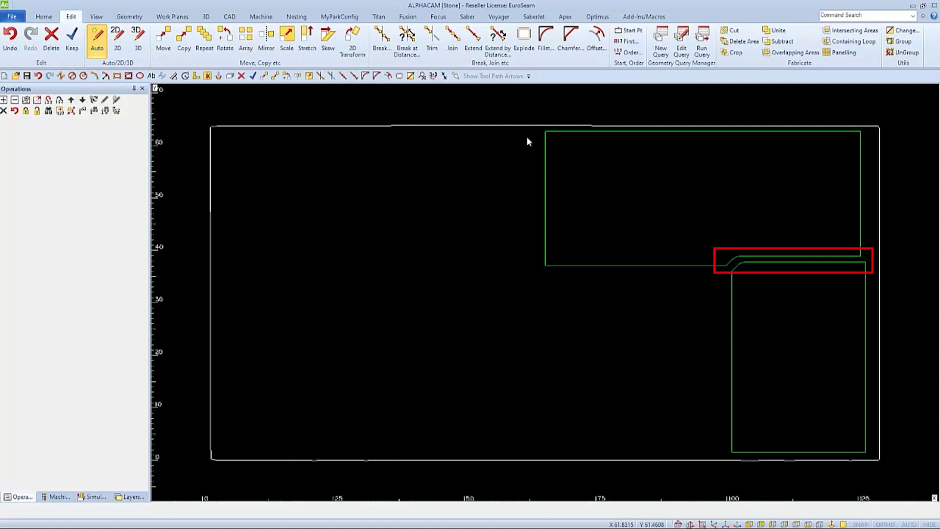
# Step: Review the Voyager tool list and inspect the cutting settings of the MillBit .8 Spring tool
pyautogui.click(499, 18)
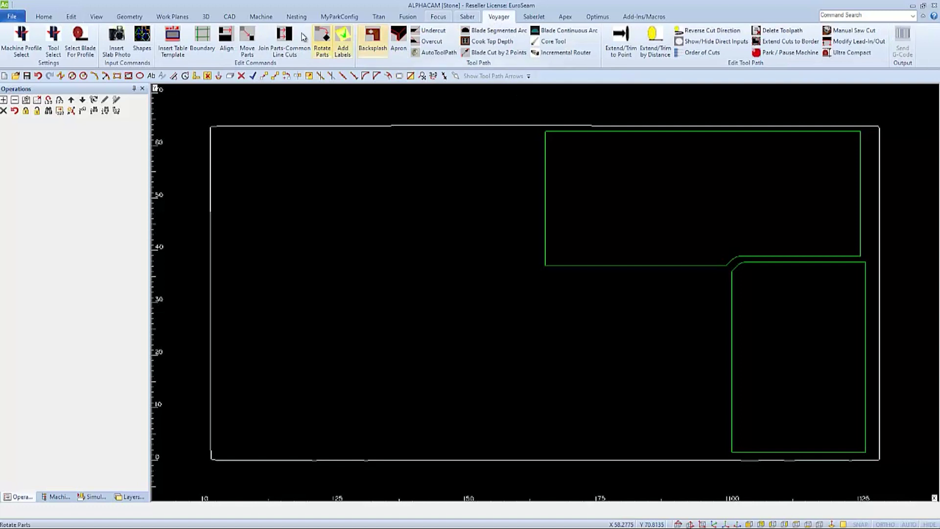
pyautogui.click(52, 37)
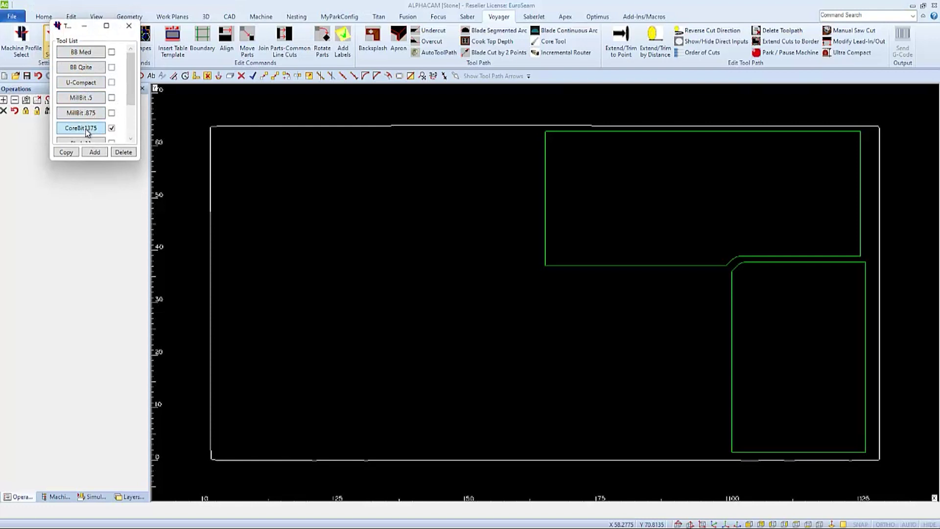
pyautogui.scroll(-1, 86, 131)
pyautogui.scroll(-1, 86, 132)
pyautogui.scroll(-1, 87, 133)
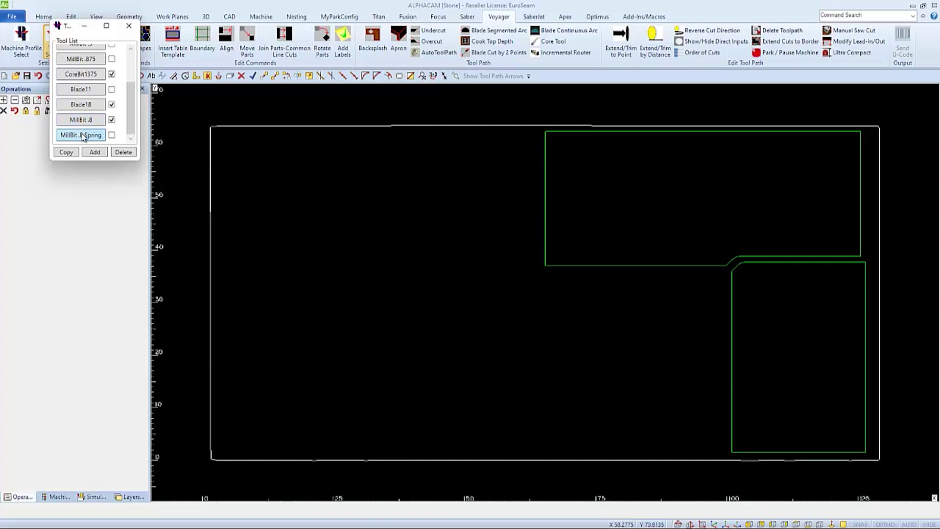
pyautogui.click(83, 136)
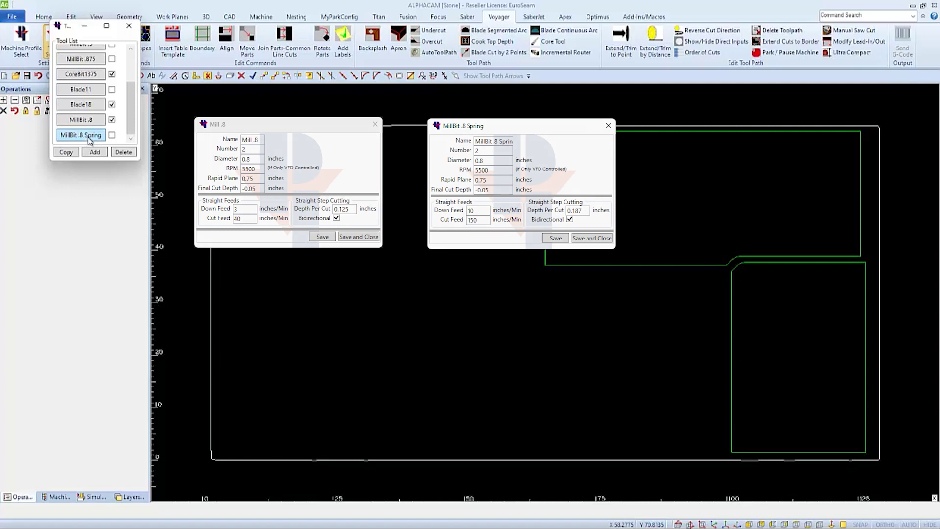
pyautogui.click(130, 26)
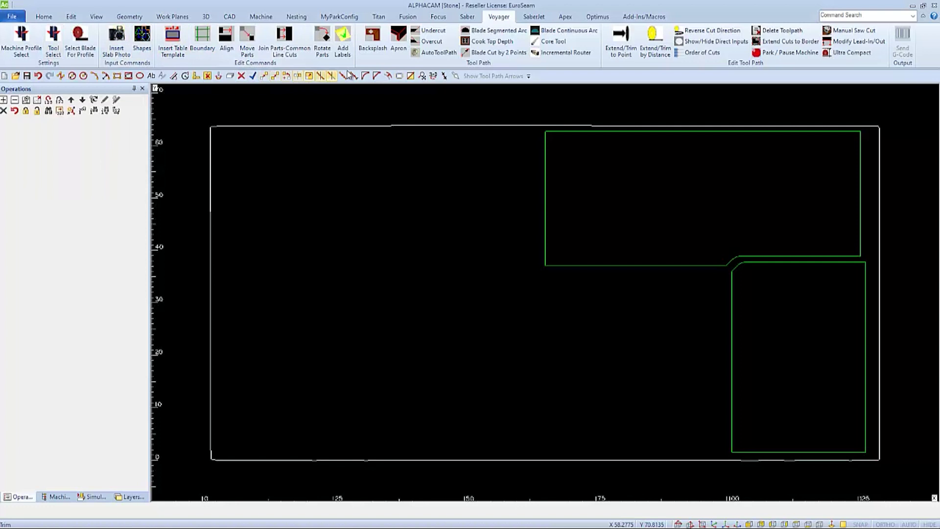
# Step: Generate automatic Blade18 toolpaths for both countertop parts with 3 cm material thickness, tight cuts and a minimum blade cut length of 2
pyautogui.click(432, 53)
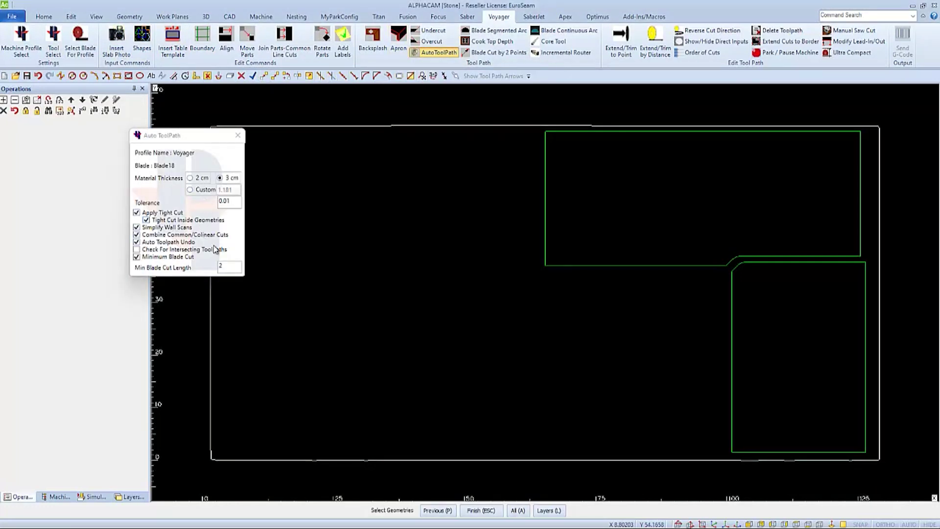
pyautogui.click(619, 266)
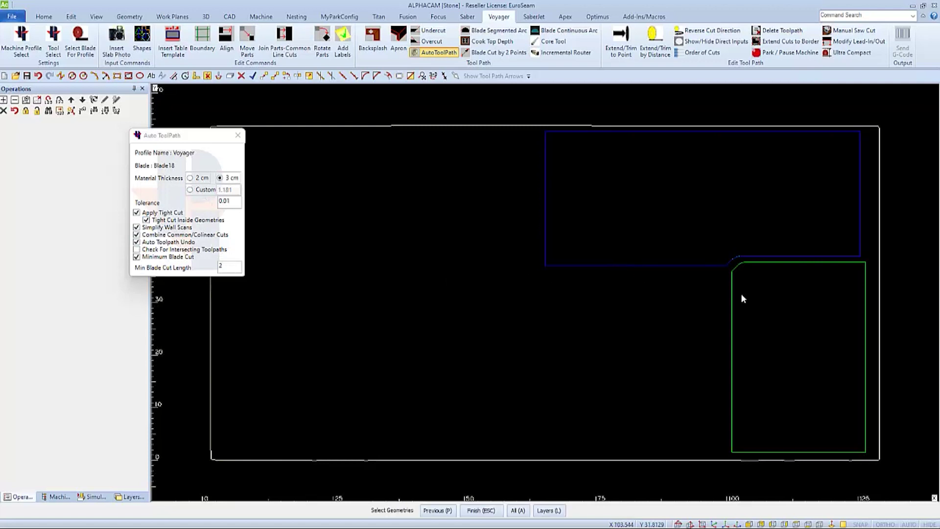
pyautogui.click(732, 303)
pyautogui.press('Escape')
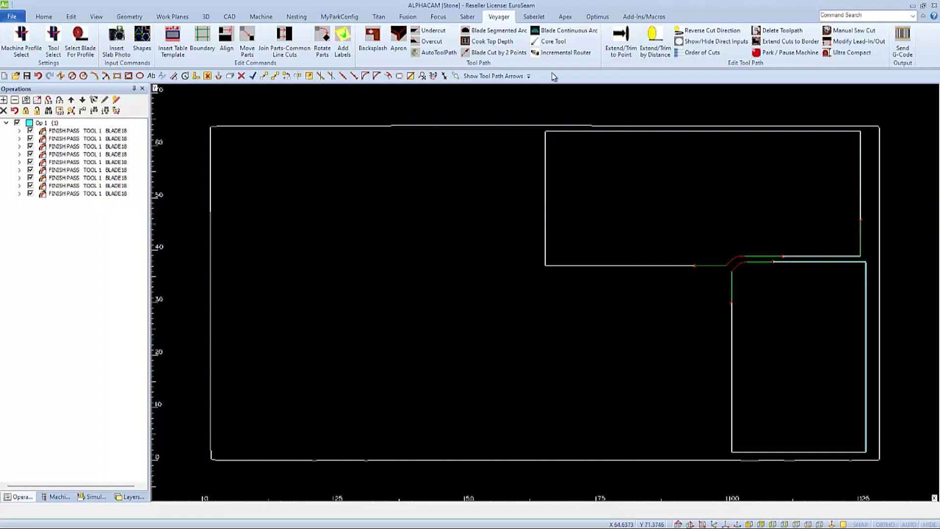
# Step: Apply MillBit .8 incremental routing to the facing curved corners of both parts, with each path in the gap between them
pyautogui.click(568, 53)
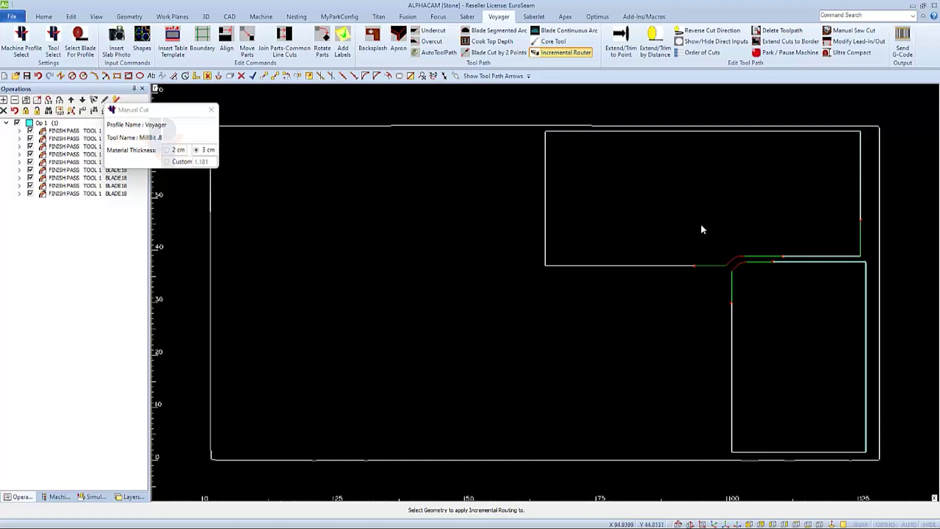
pyautogui.scroll(5, 737, 263)
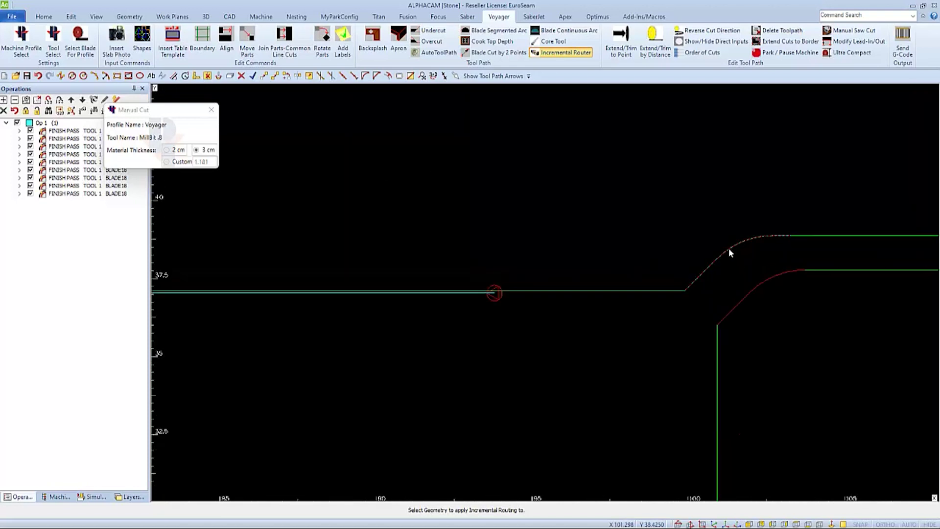
pyautogui.click(729, 247)
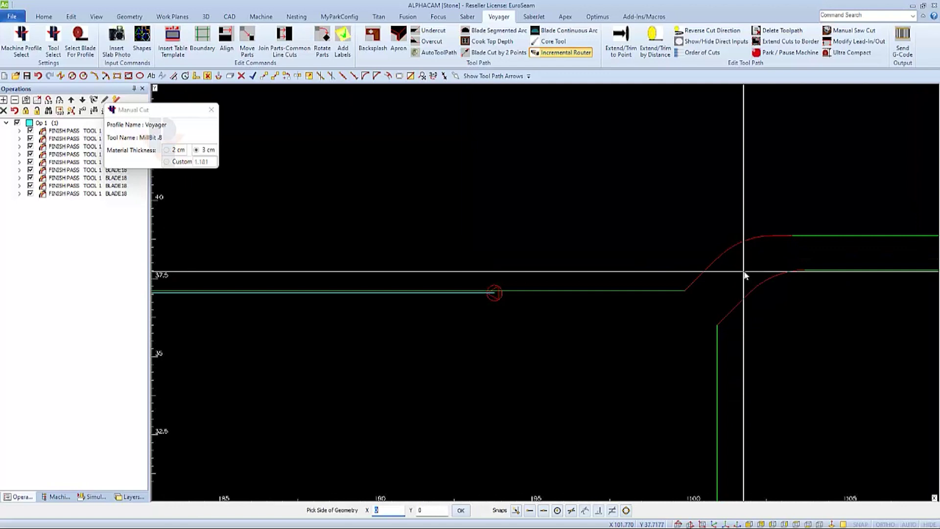
pyautogui.click(745, 275)
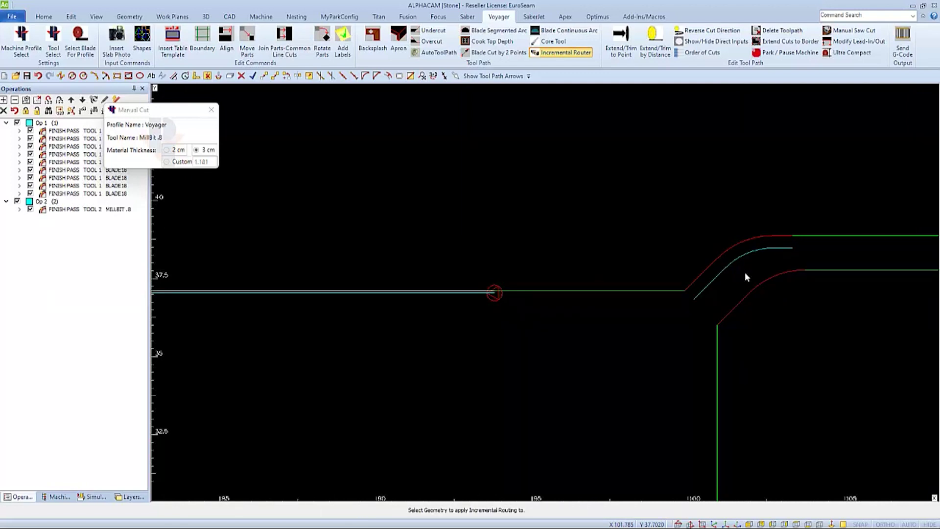
pyautogui.click(746, 284)
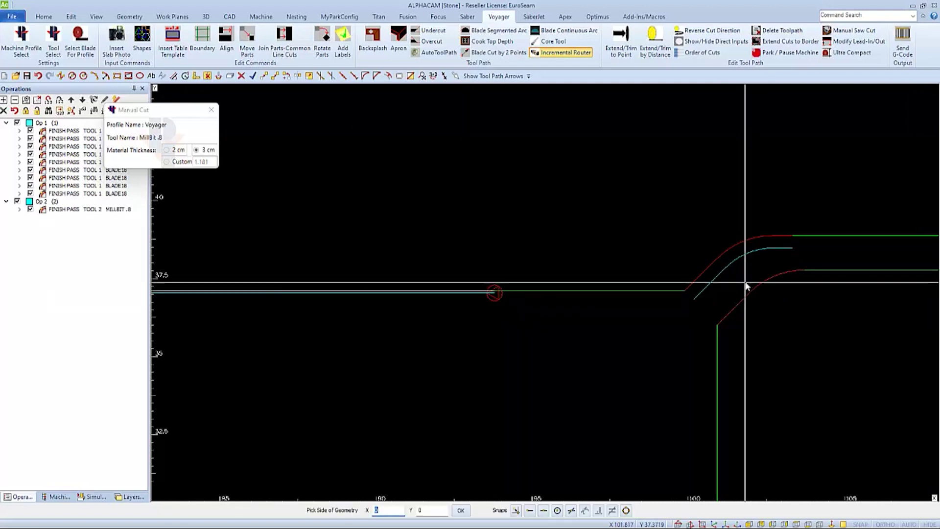
pyautogui.click(742, 283)
pyautogui.click(741, 283)
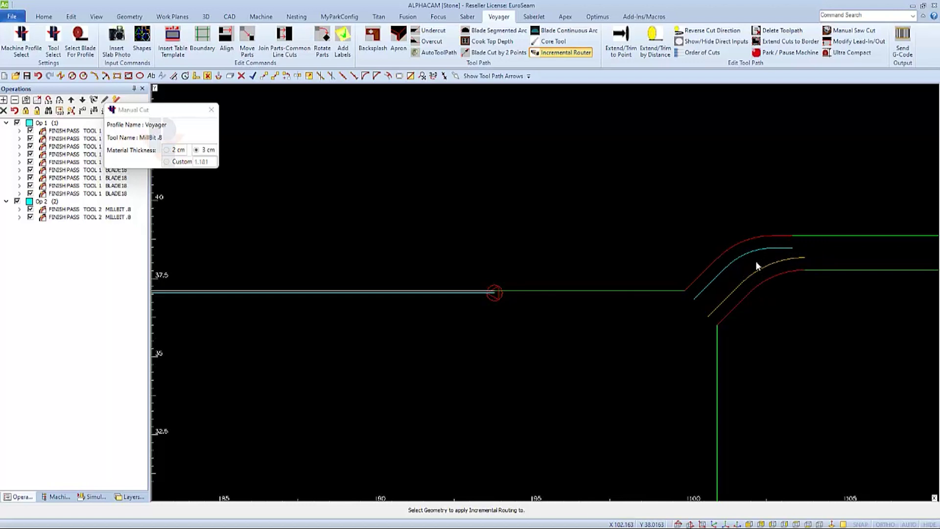
pyautogui.press('Escape')
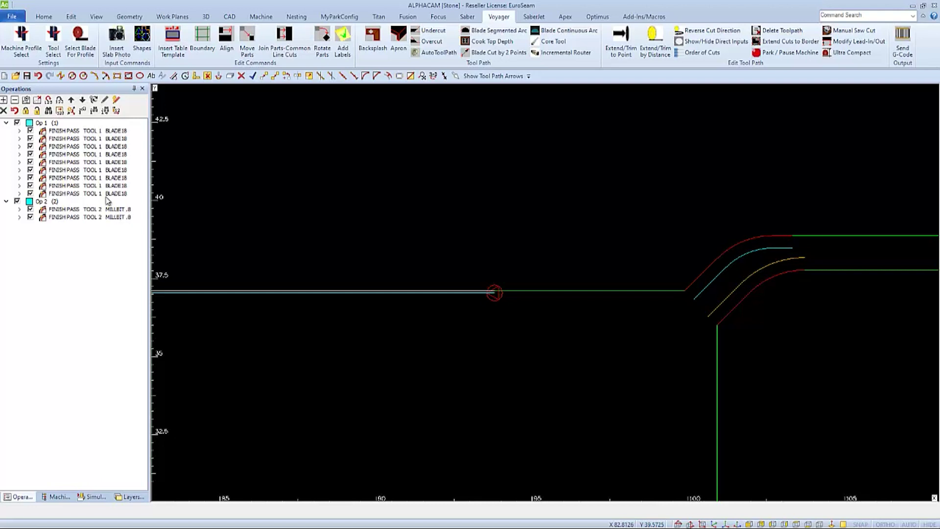
# Step: Make MillBit .8 Spring the active milling tool in place of MillBit .8
pyautogui.click(54, 43)
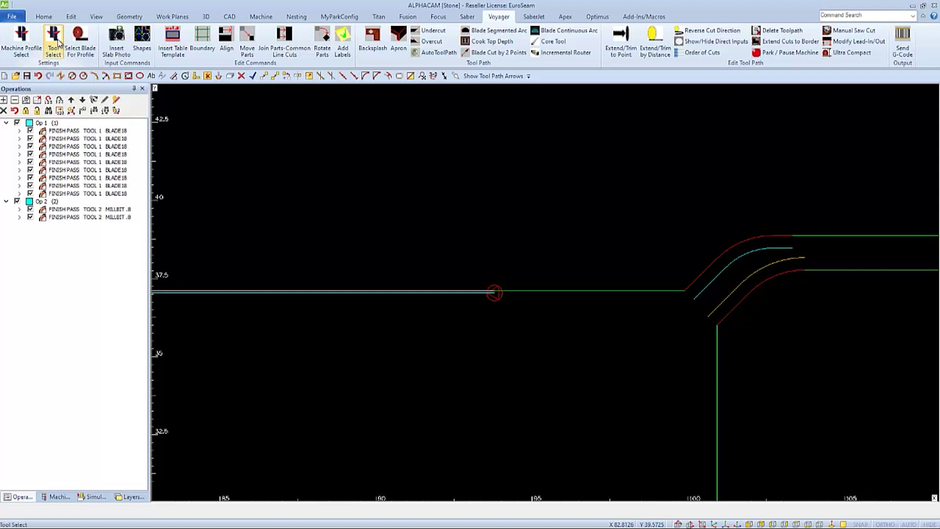
pyautogui.scroll(-2, 96, 113)
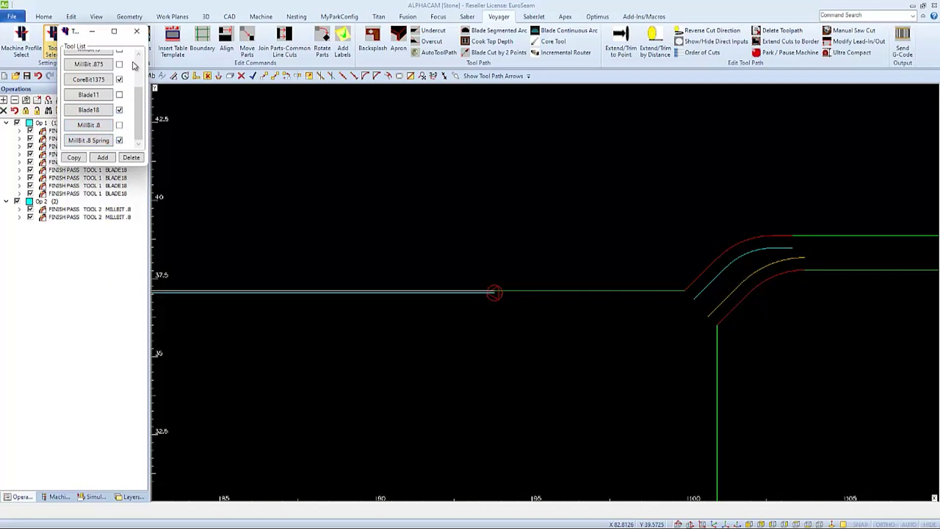
pyautogui.click(136, 31)
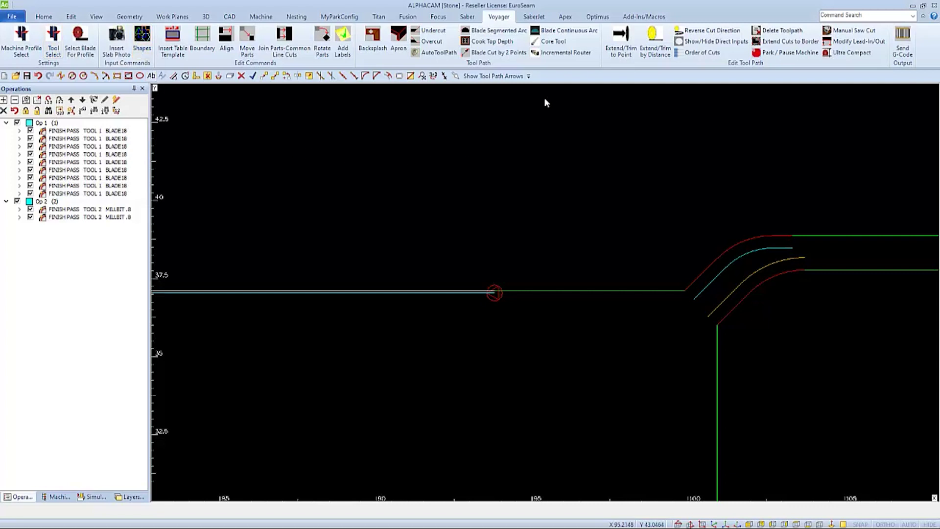
# Step: Add MillBit .8 Spring incremental routing passes along both curved corners, on the gap side of each part
pyautogui.click(563, 53)
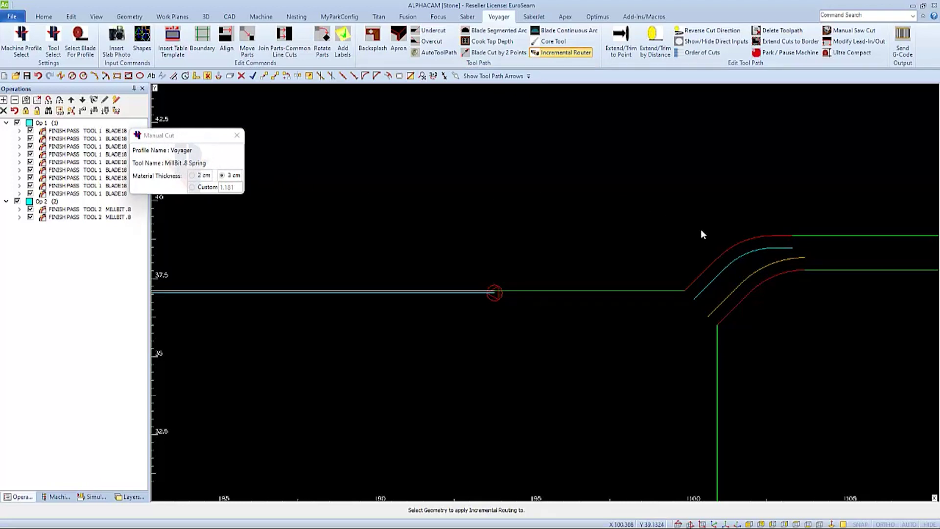
pyautogui.click(723, 252)
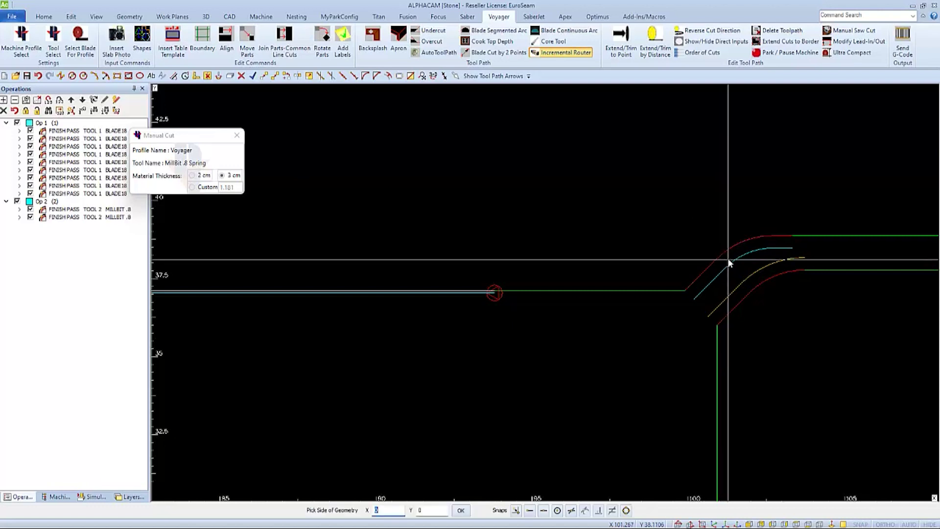
pyautogui.click(728, 258)
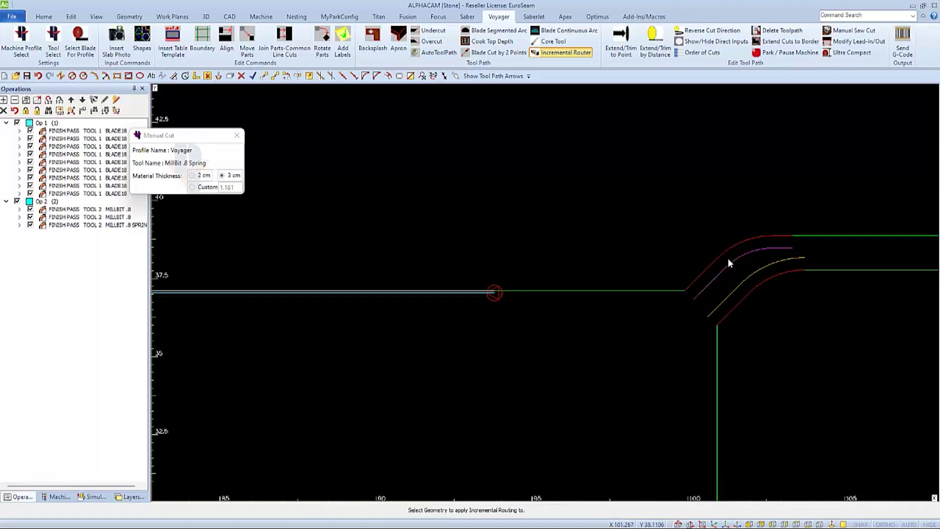
pyautogui.click(749, 290)
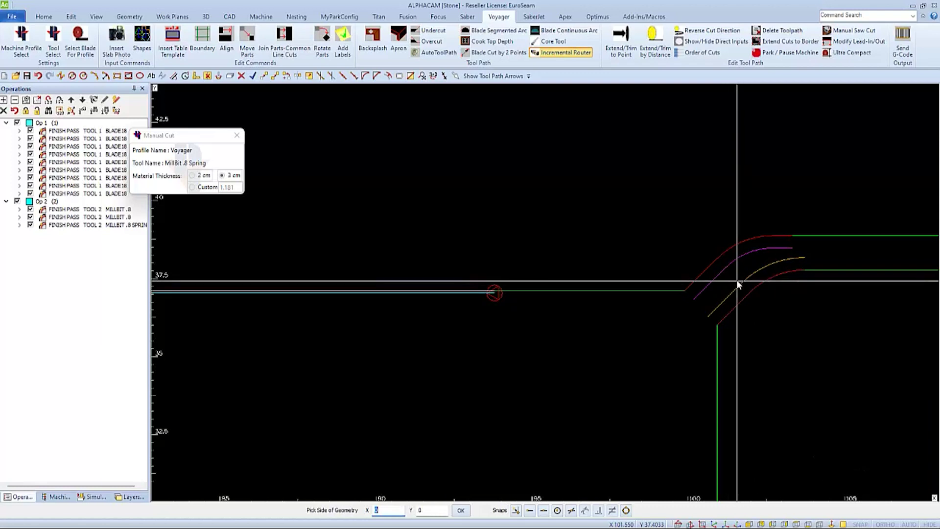
pyautogui.click(738, 283)
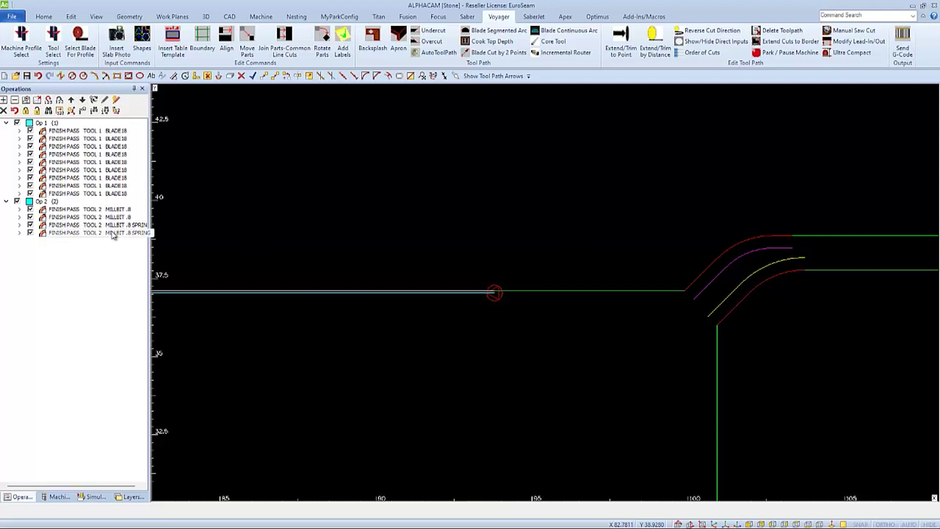
# Step: Move the milling operation ahead of the Blade18 operation in the machining order
pyautogui.click(30, 203)
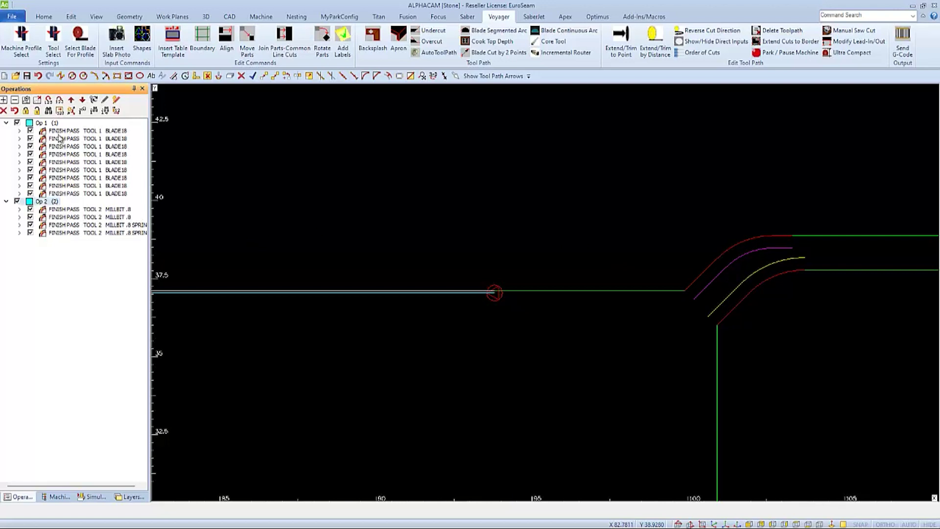
pyautogui.click(71, 100)
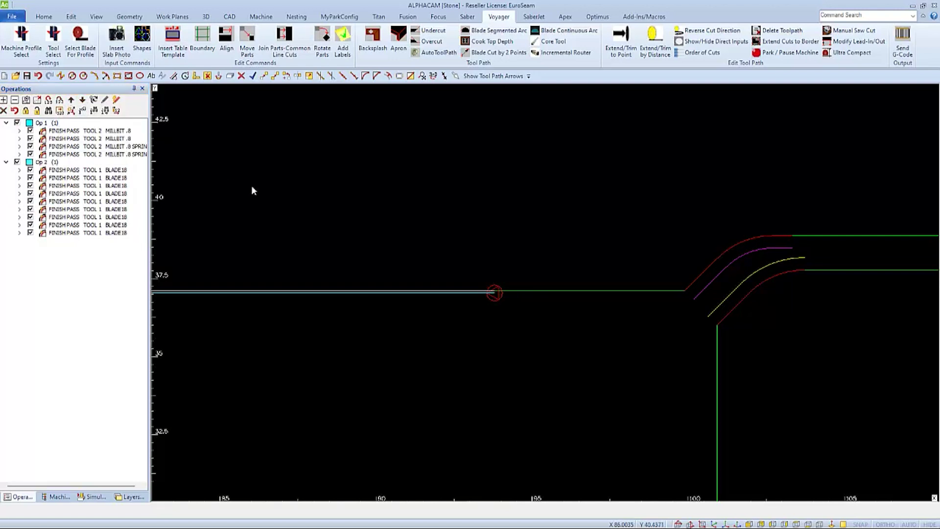
# Step: Output the job's G-code and report to C:\ParkIndustries\gcode, keeping the tool list and black-and-white report options
pyautogui.press('Home')
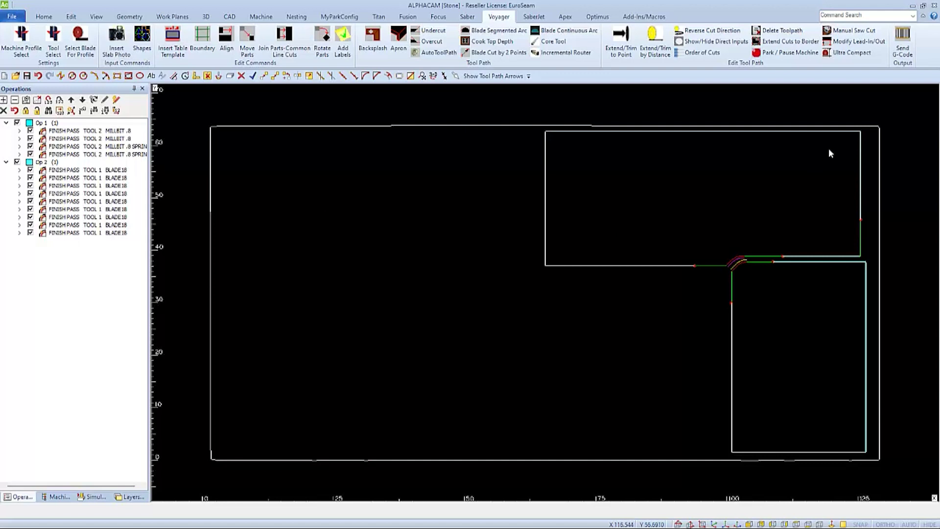
pyautogui.click(905, 35)
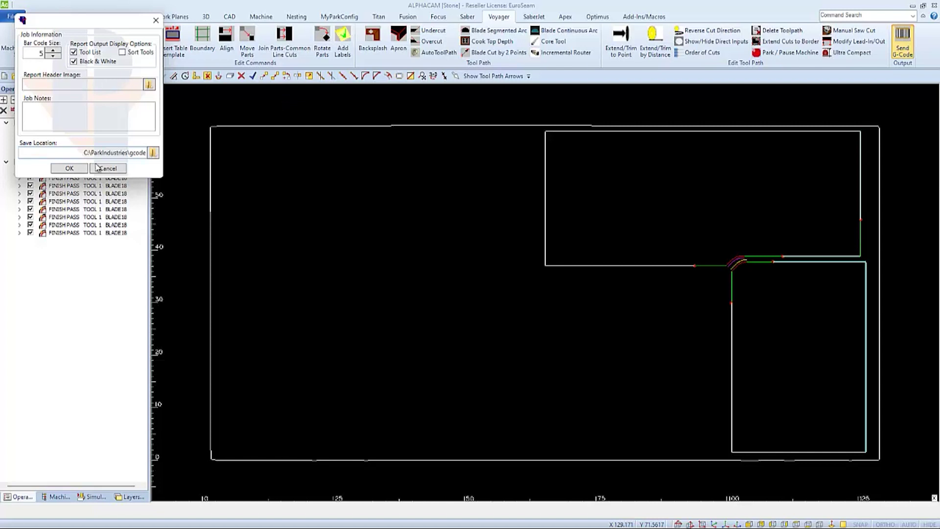
pyautogui.click(68, 169)
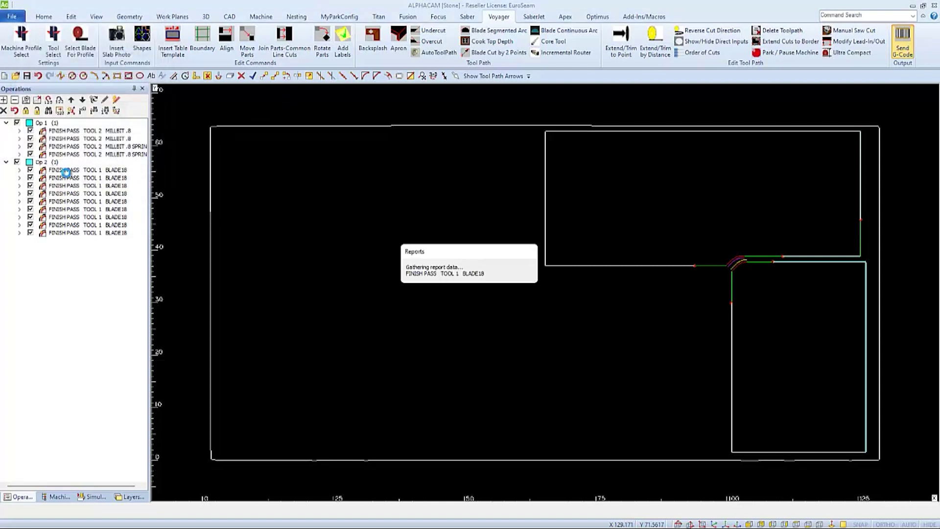